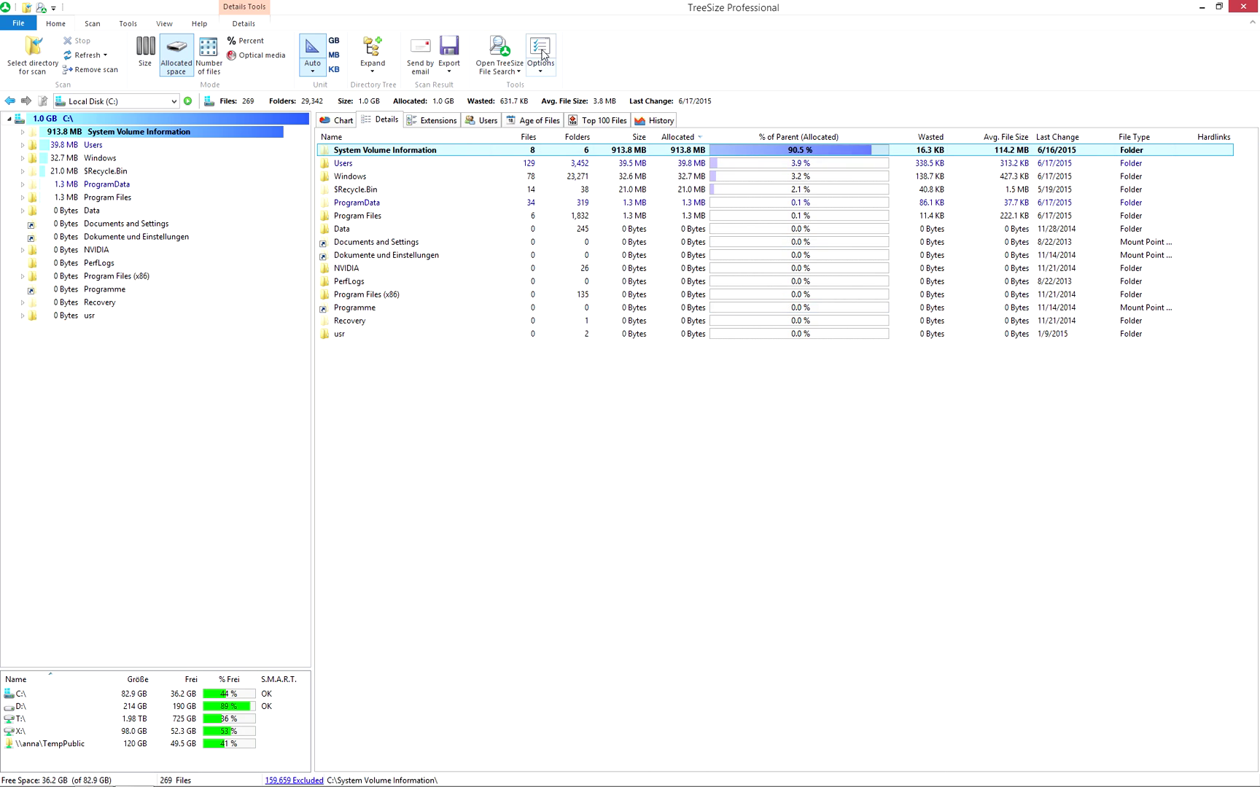
# - Tick 'Use same columns as in details view' in Options > Export and display the Excel export settings
pyautogui.click(543, 55)
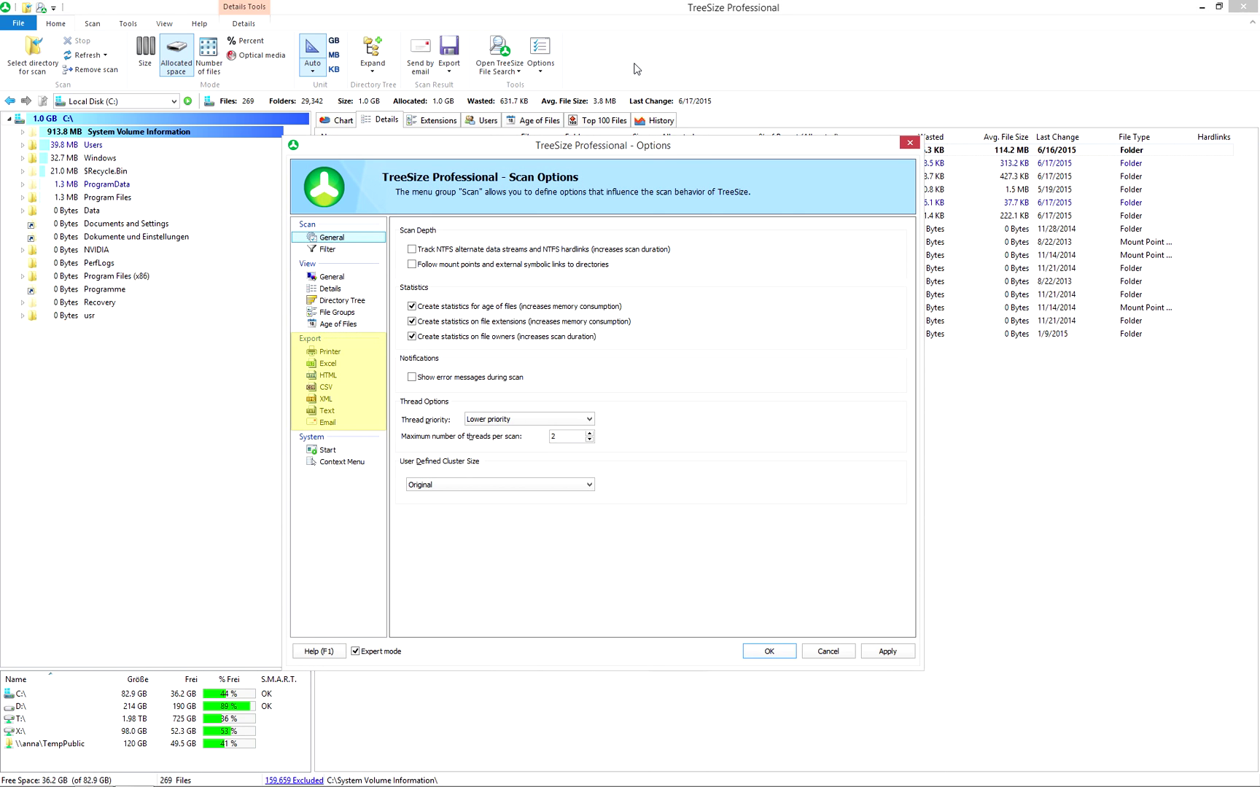
pyautogui.click(332, 342)
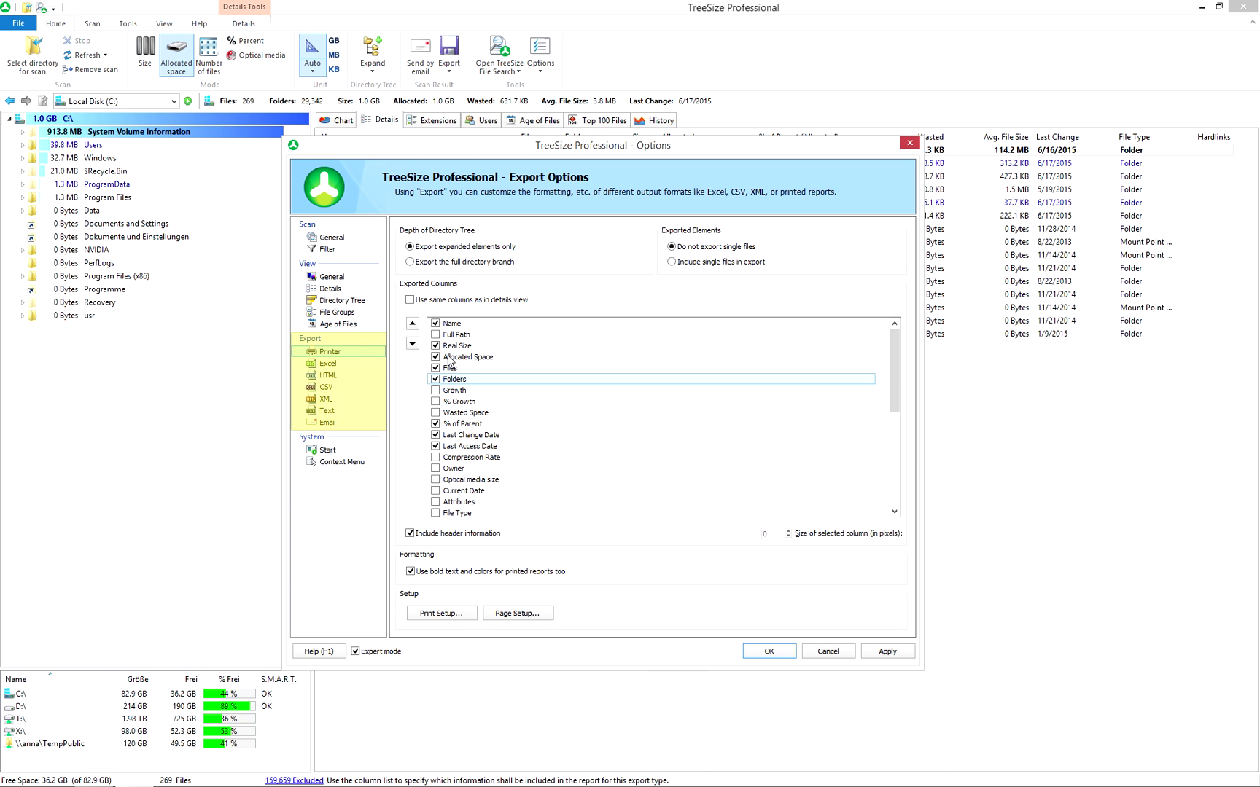
pyautogui.click(435, 324)
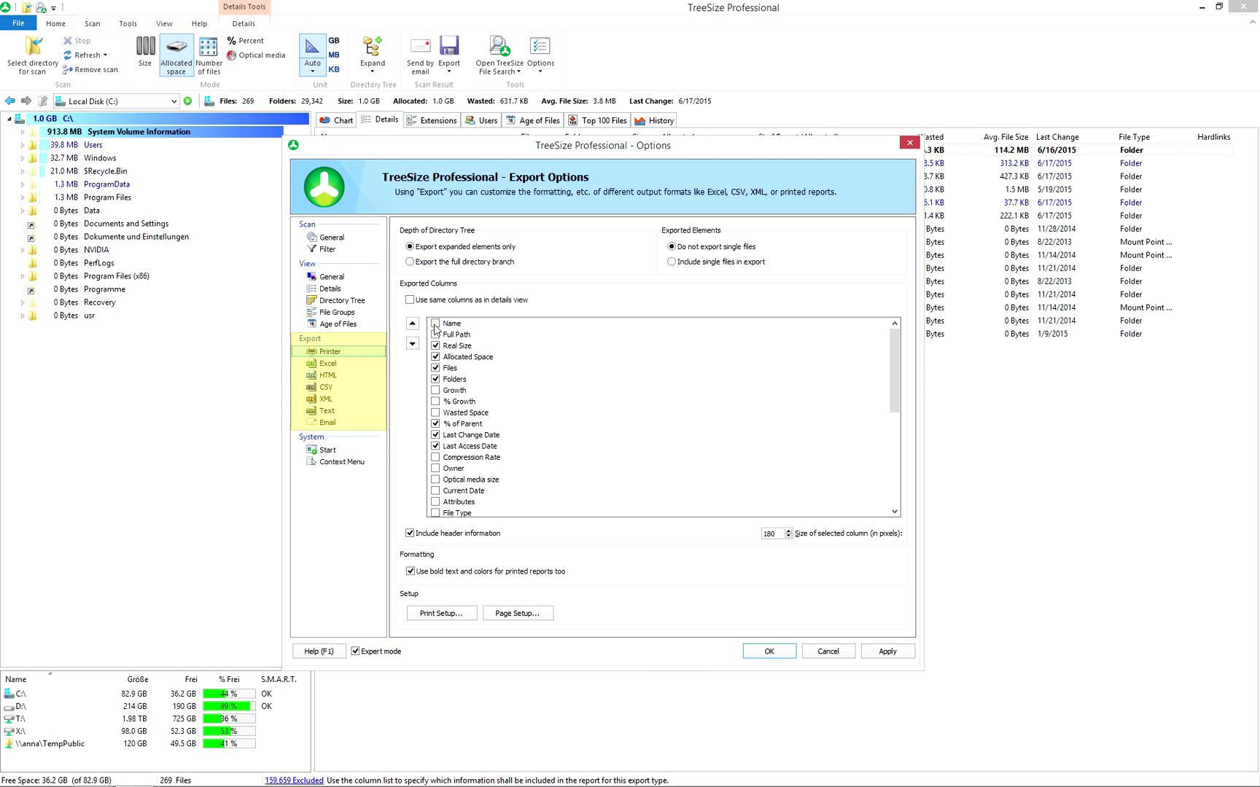
pyautogui.click(436, 324)
pyautogui.click(477, 300)
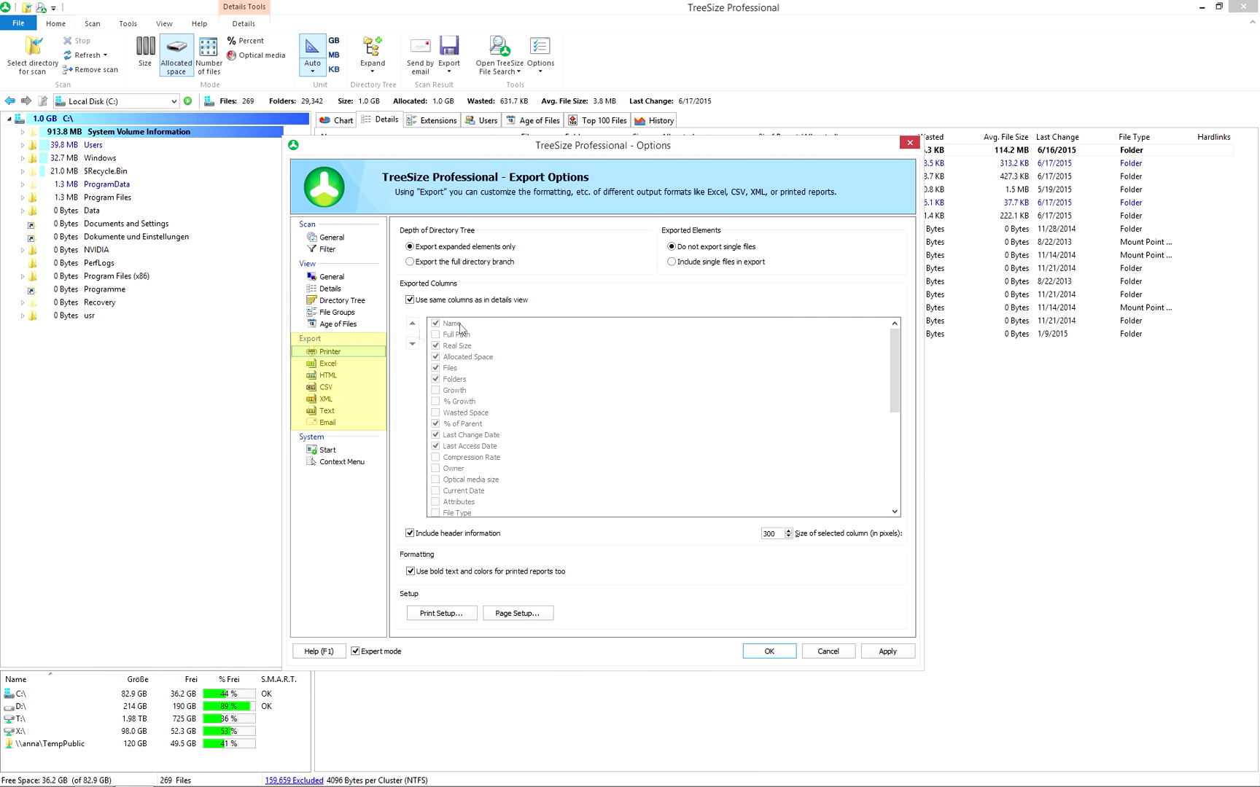
pyautogui.click(328, 363)
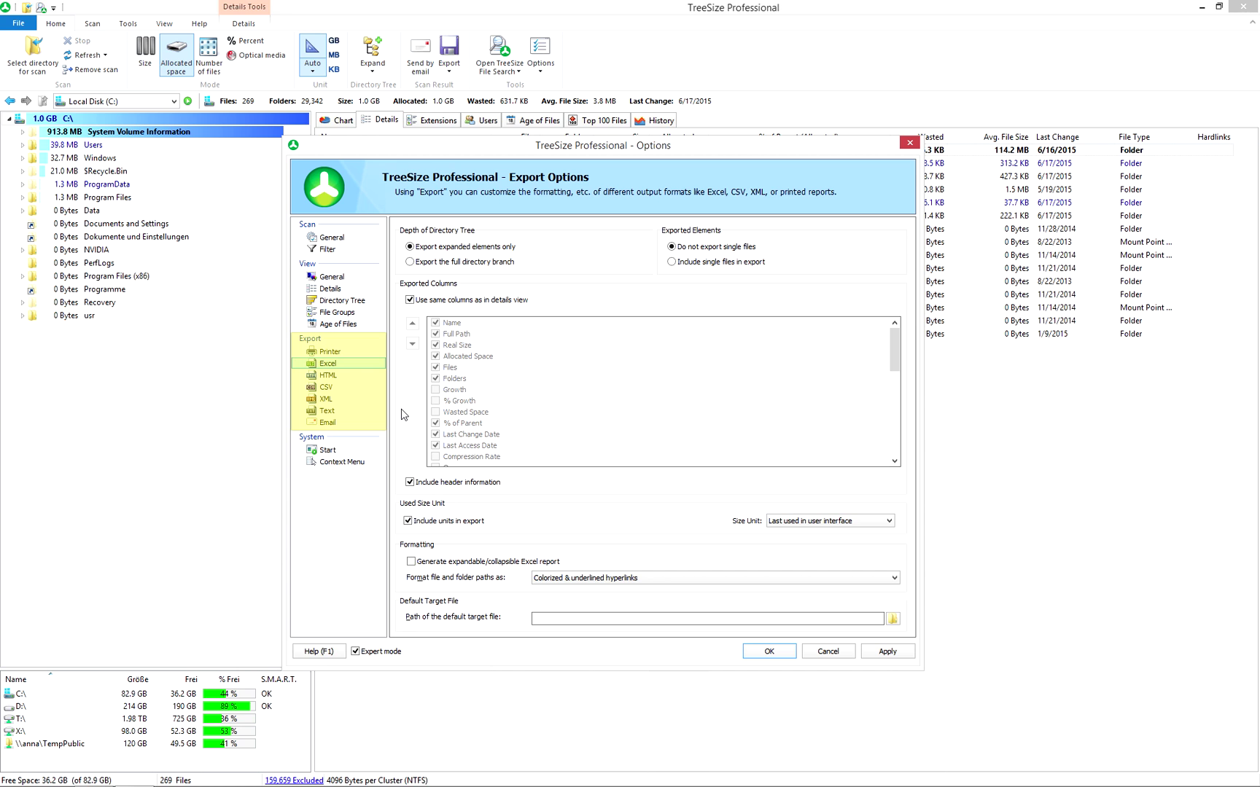
# - Close the Options dialog and choose 'Schedule this scan' from the Scan ribbon
pyautogui.click(910, 143)
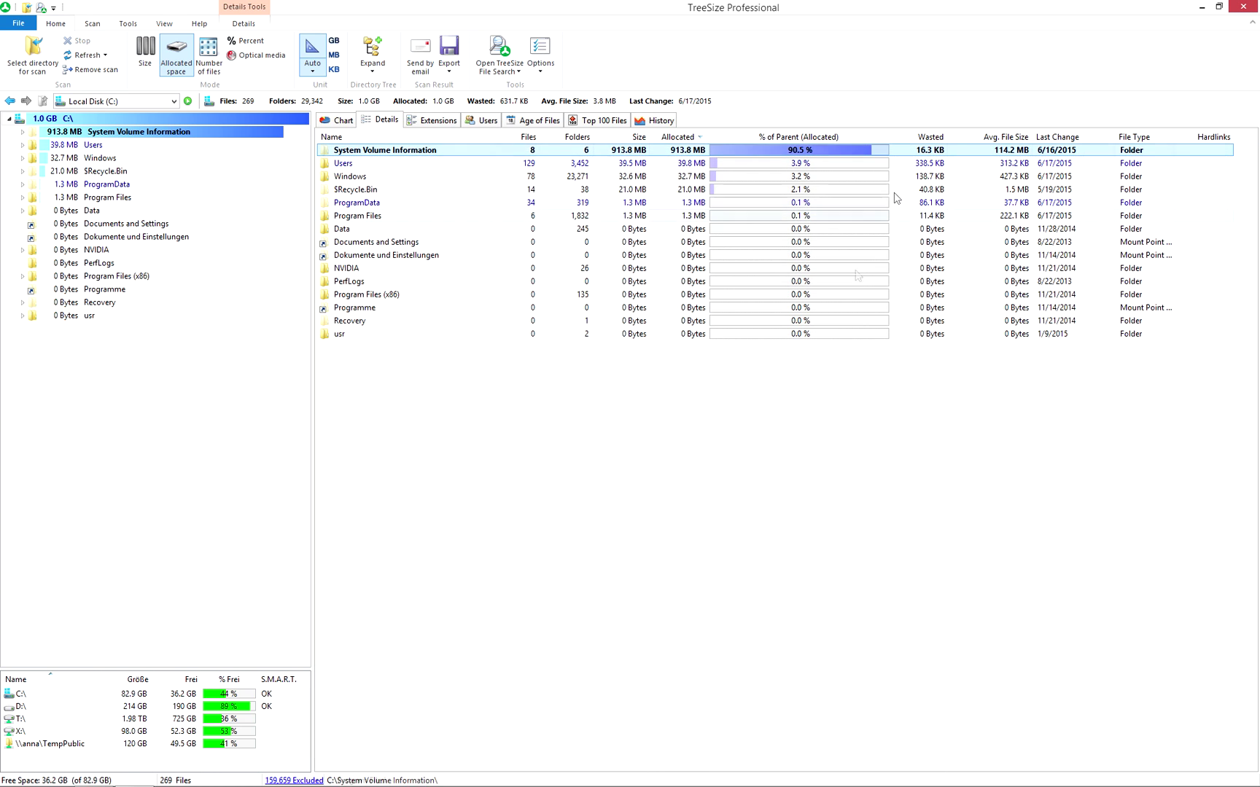
pyautogui.click(760, 365)
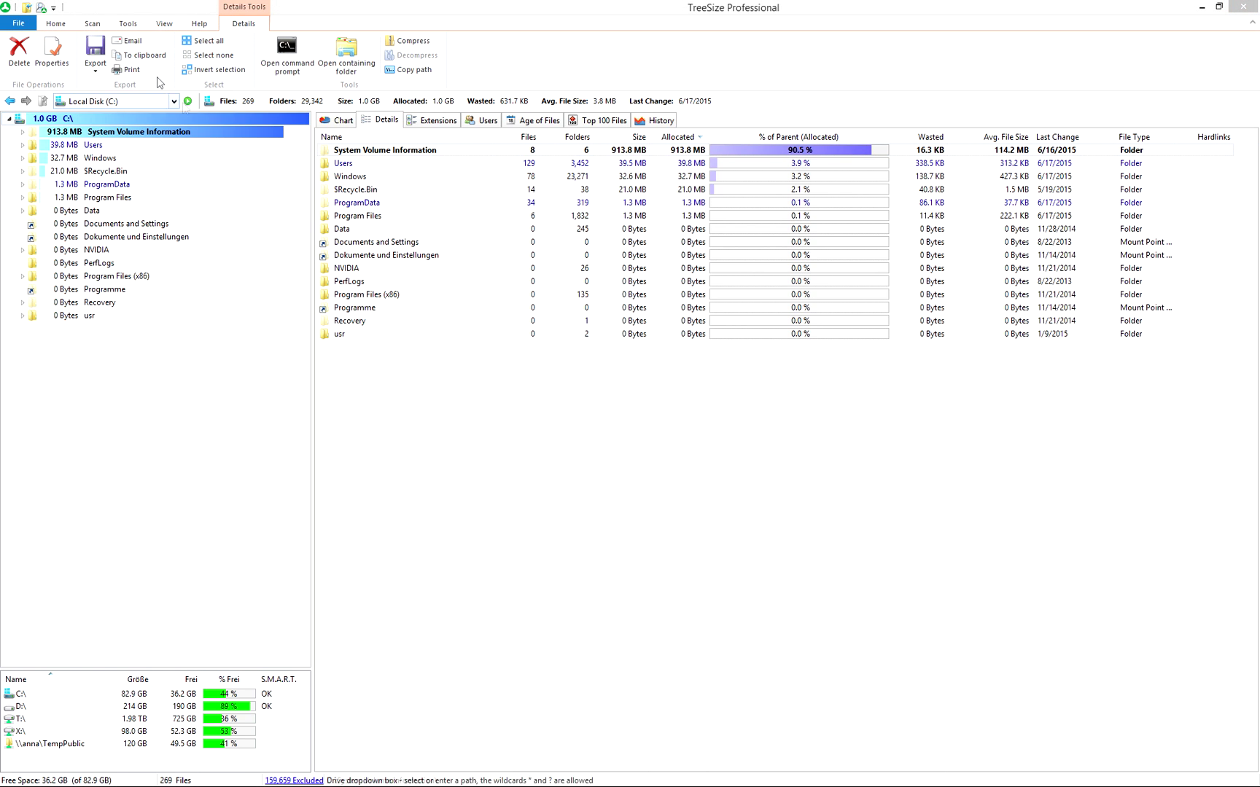
pyautogui.click(92, 28)
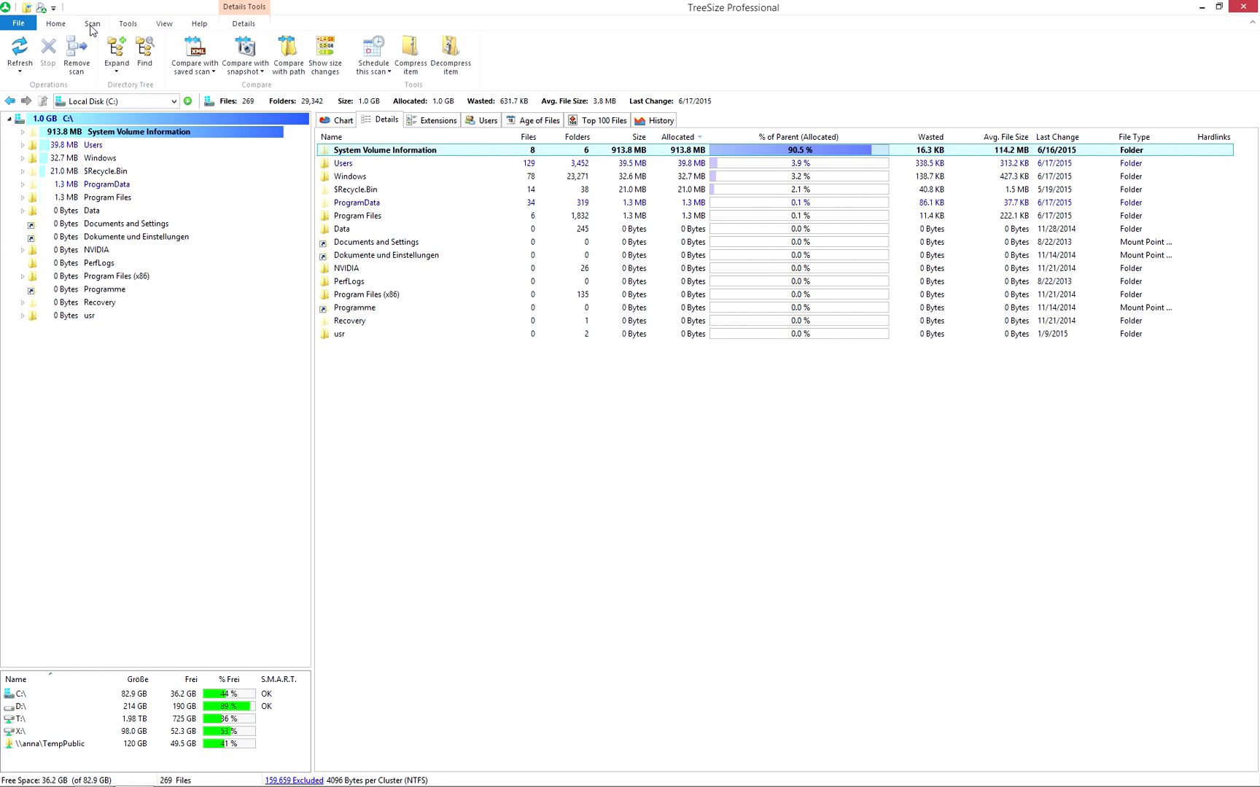
pyautogui.click(378, 52)
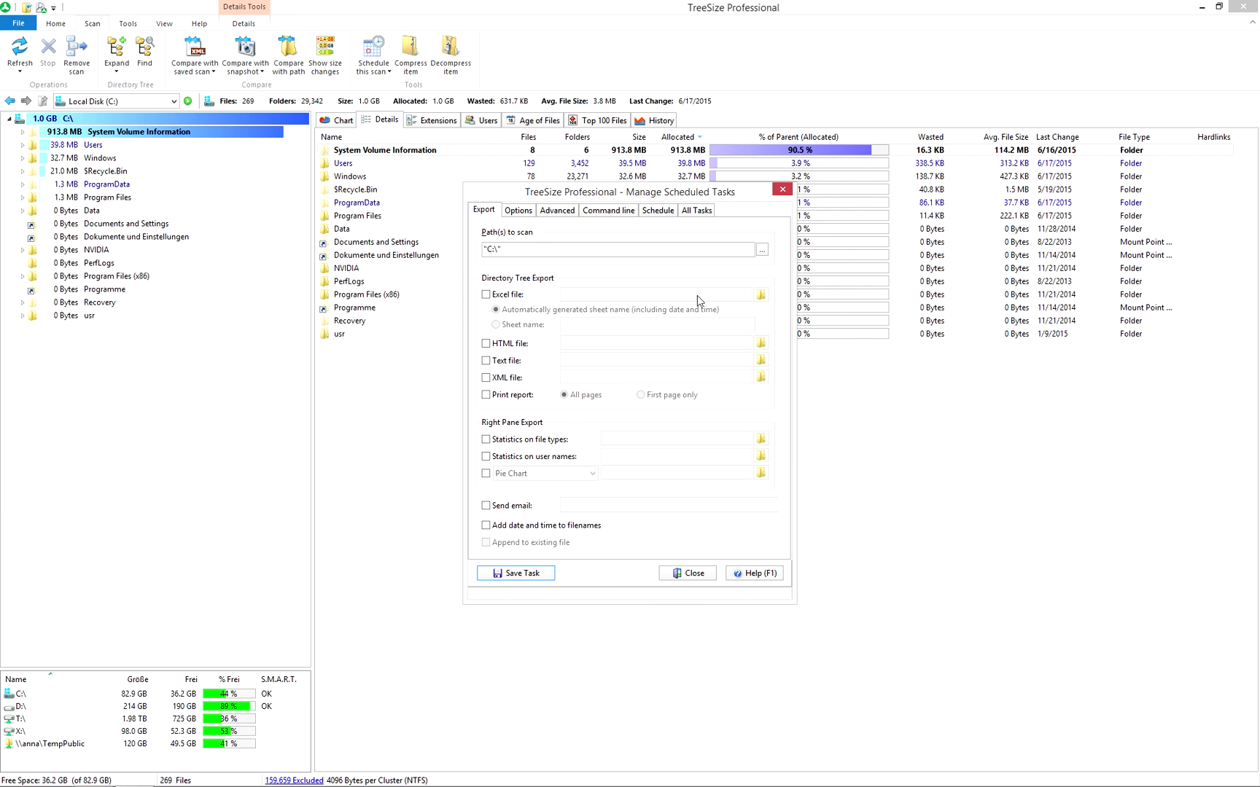
# - Replace the C:\ scan path with "C:\Data" "C:\Users" in Path(s) to scan
pyautogui.click(762, 252)
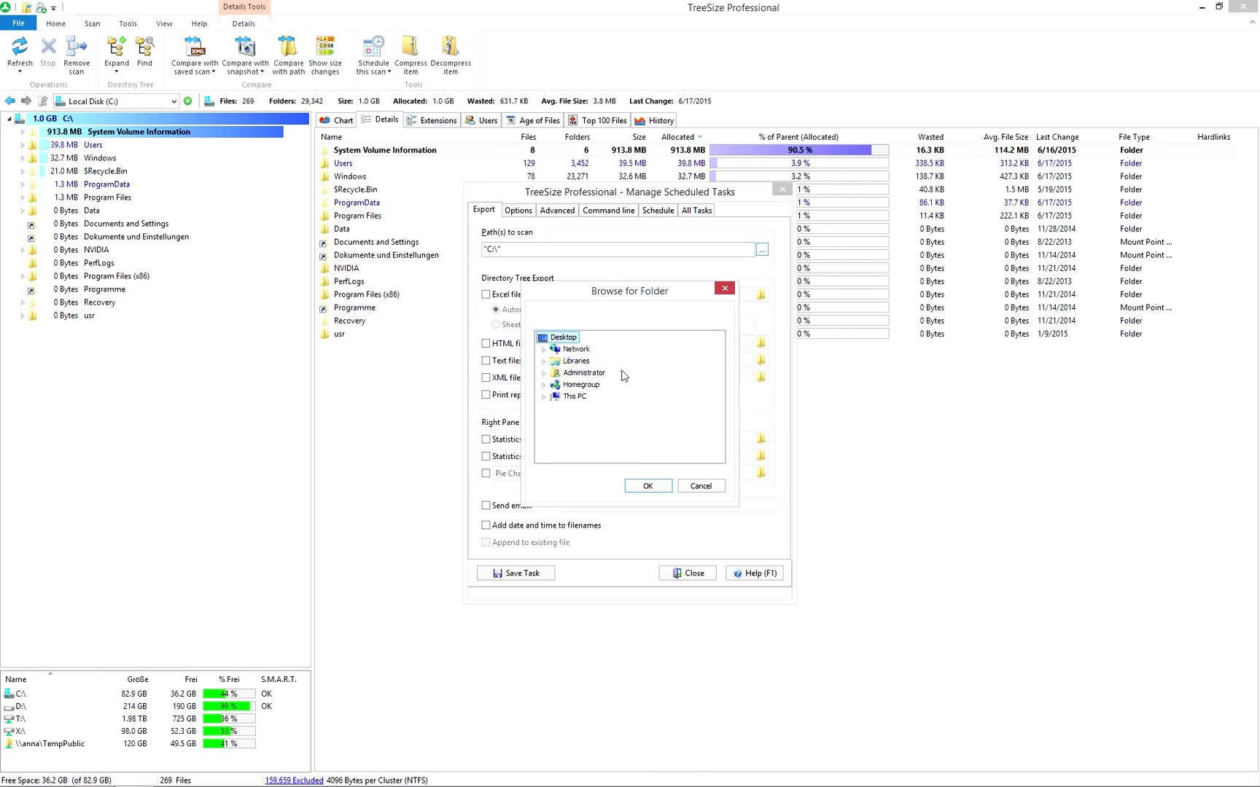
pyautogui.click(545, 398)
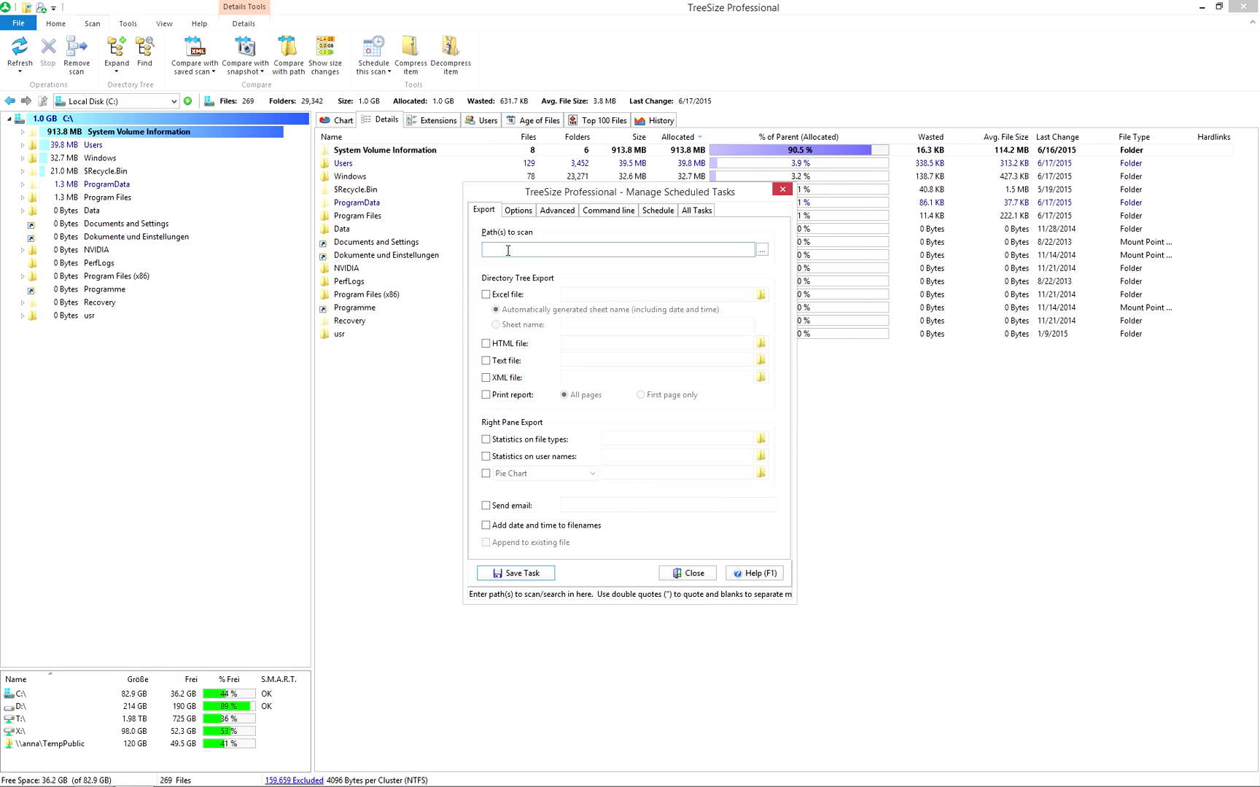
pyautogui.write('"C:\\Data" "C:')
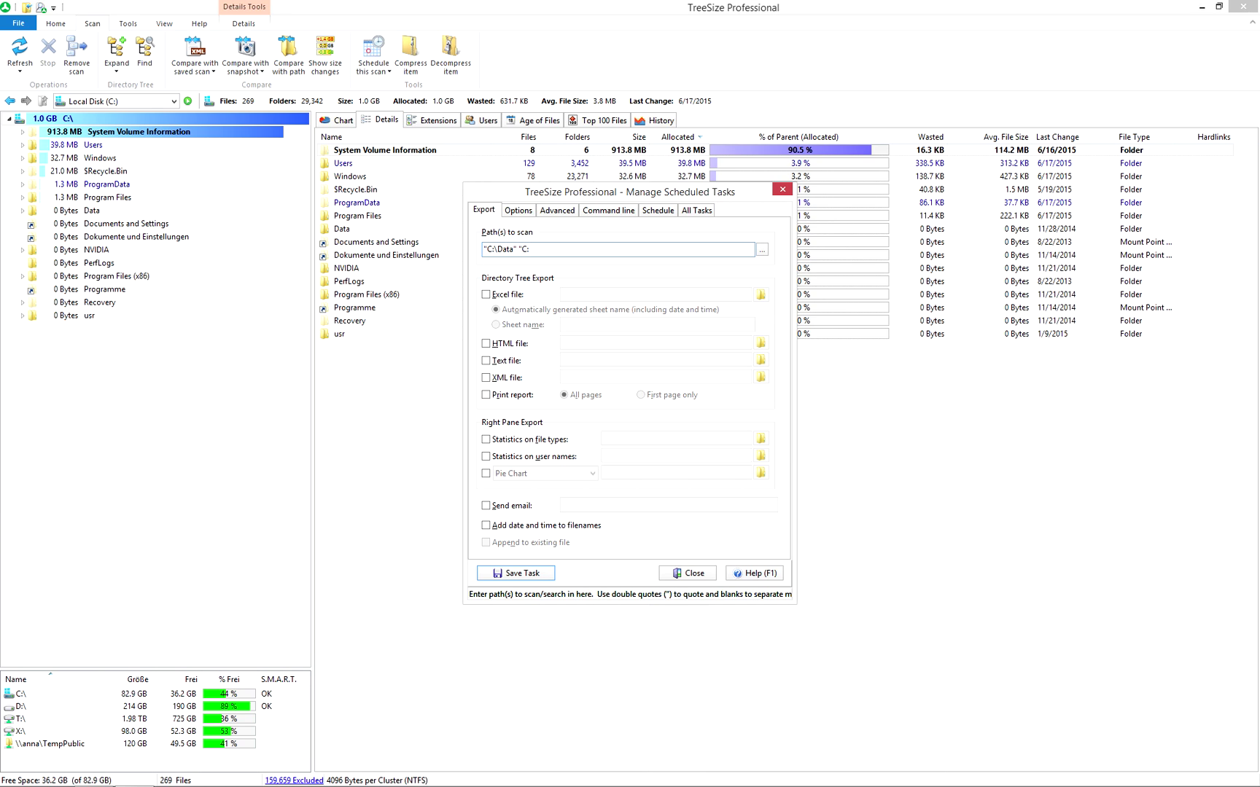
pyautogui.write('\\Users')
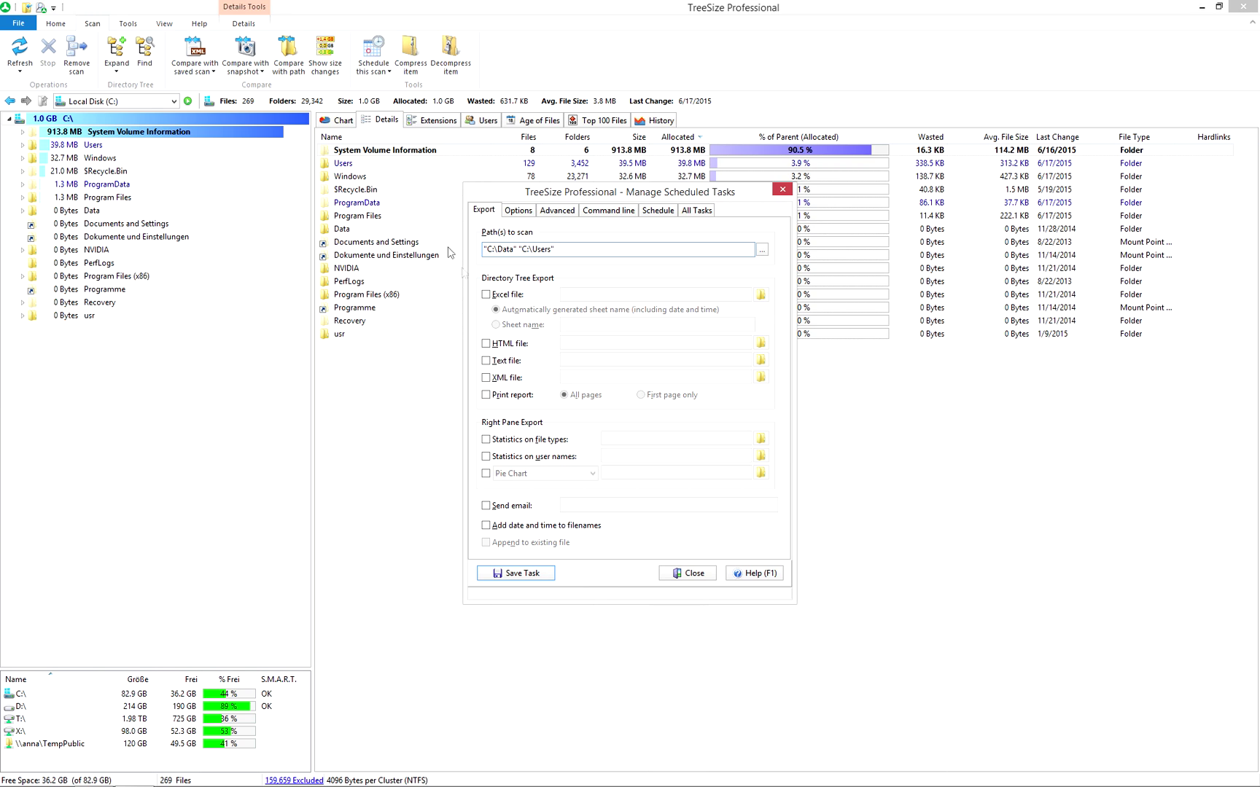
# - Enable the Excel report export, saving it as D:\TreeSize Weekly Scan.xlsx
pyautogui.click(487, 295)
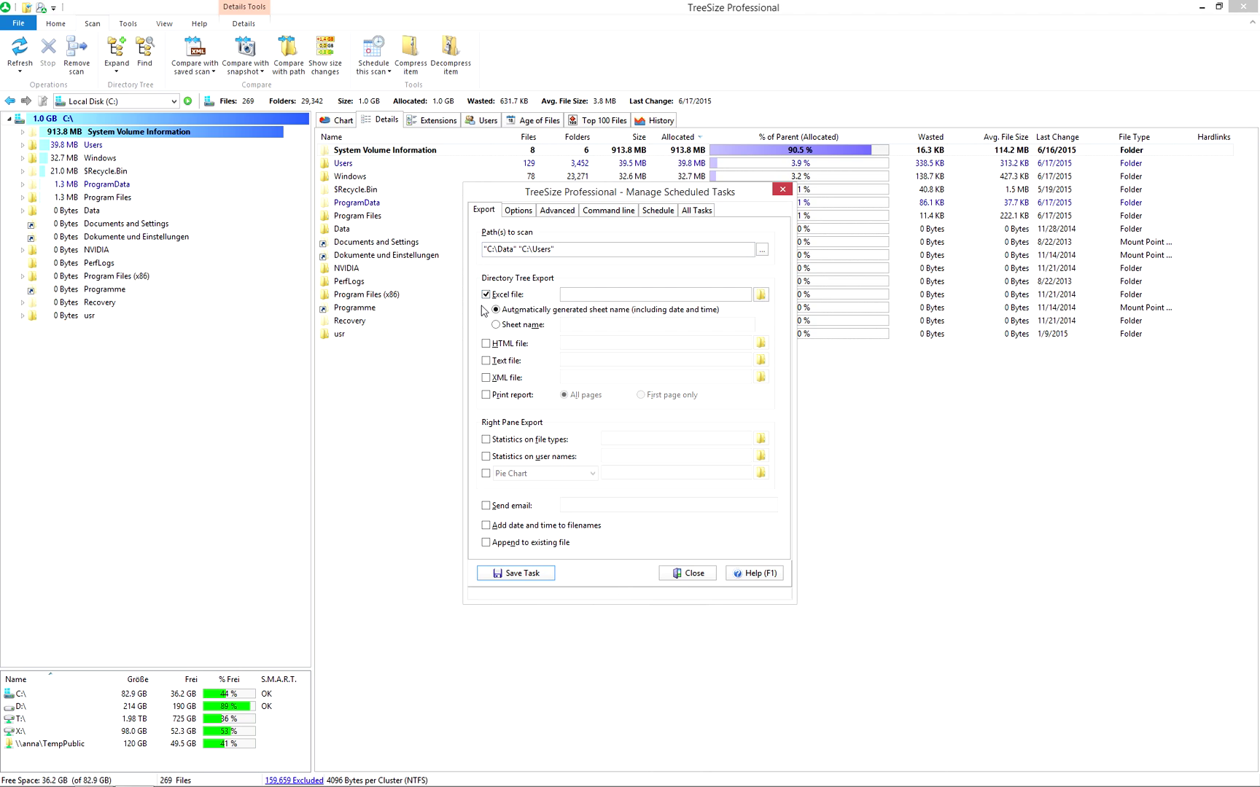
pyautogui.click(760, 295)
pyautogui.write('TreeS')
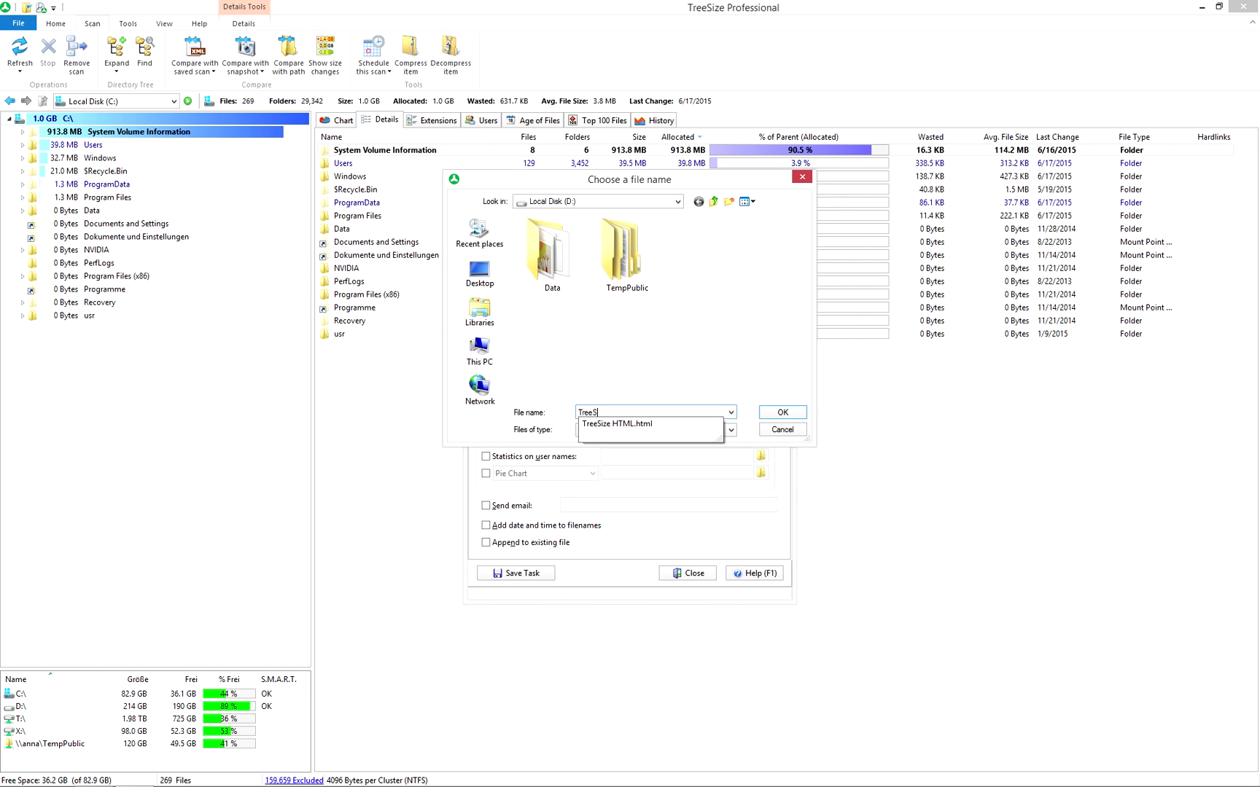
pyautogui.write('ize Weekly Scan')
pyautogui.press('Return')
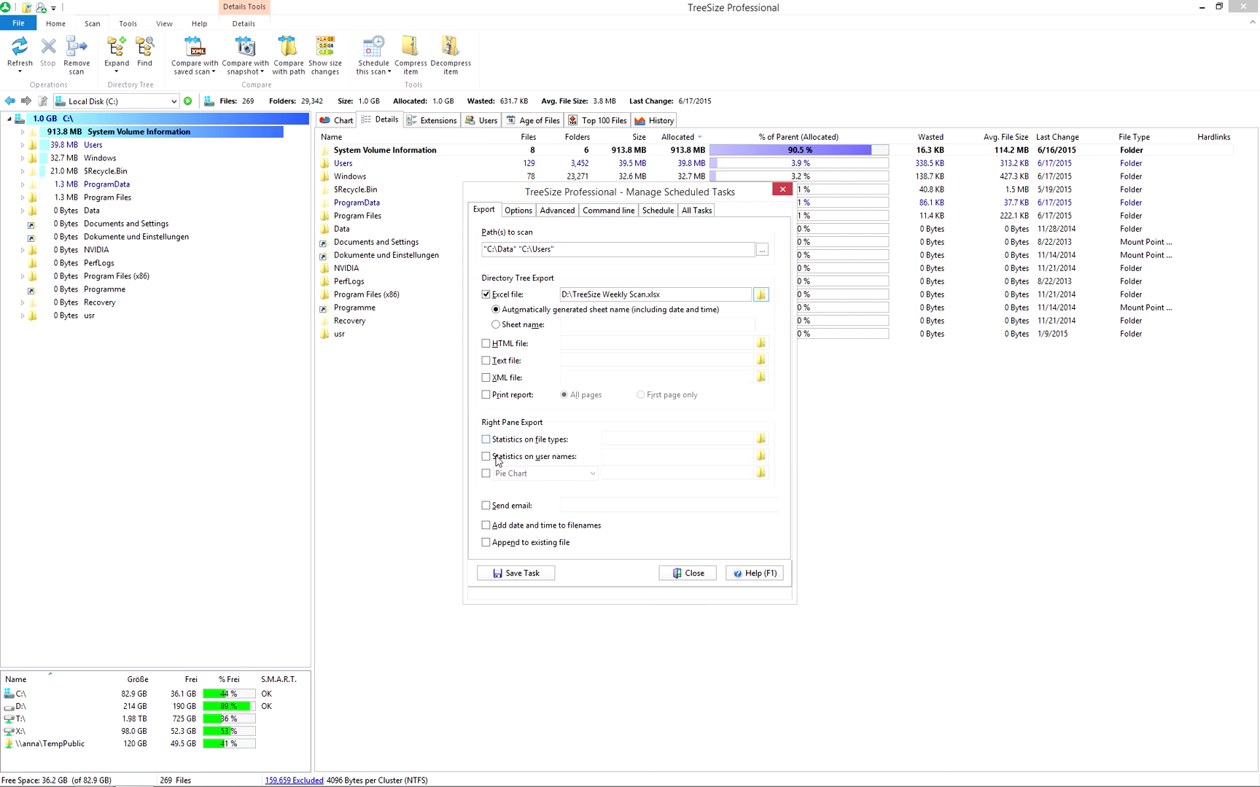
# - Export the pie chart as D:\TreeSize Weekly - Pie Chart.png and enable Send email
pyautogui.click(486, 474)
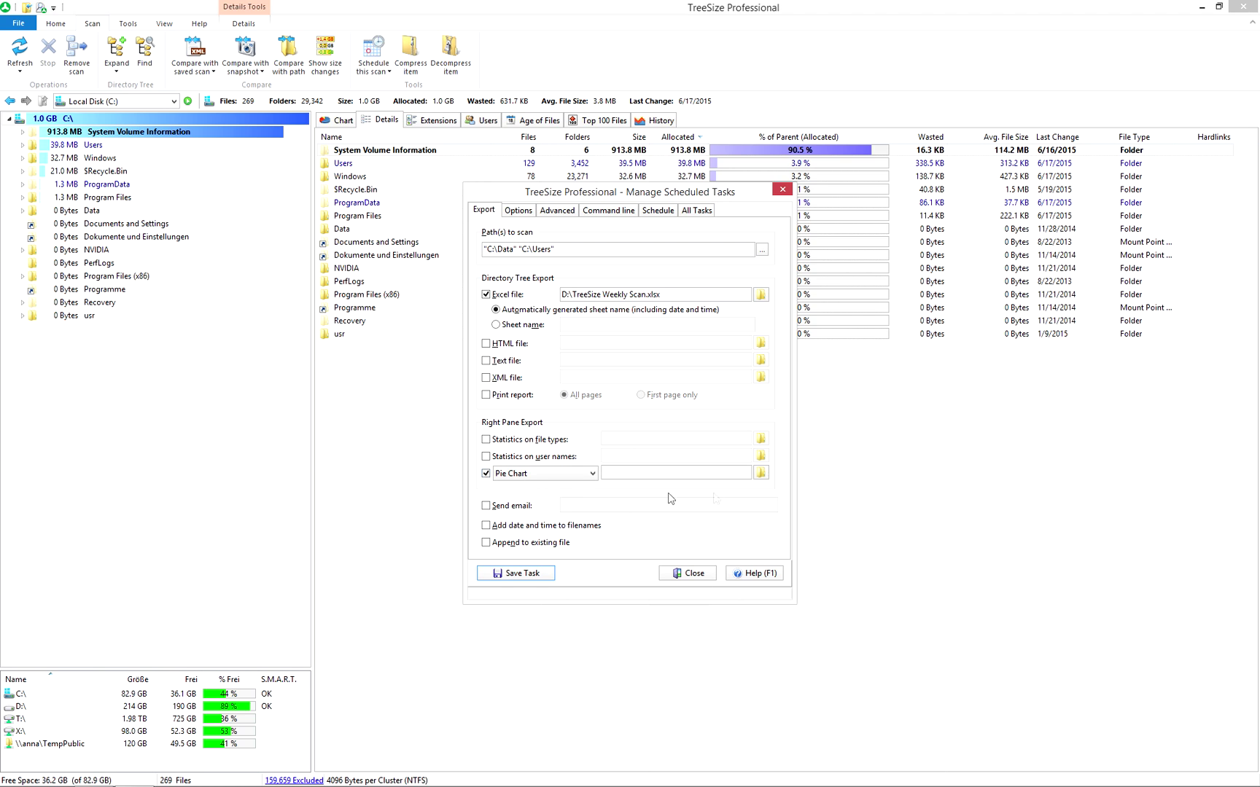
pyautogui.click(761, 474)
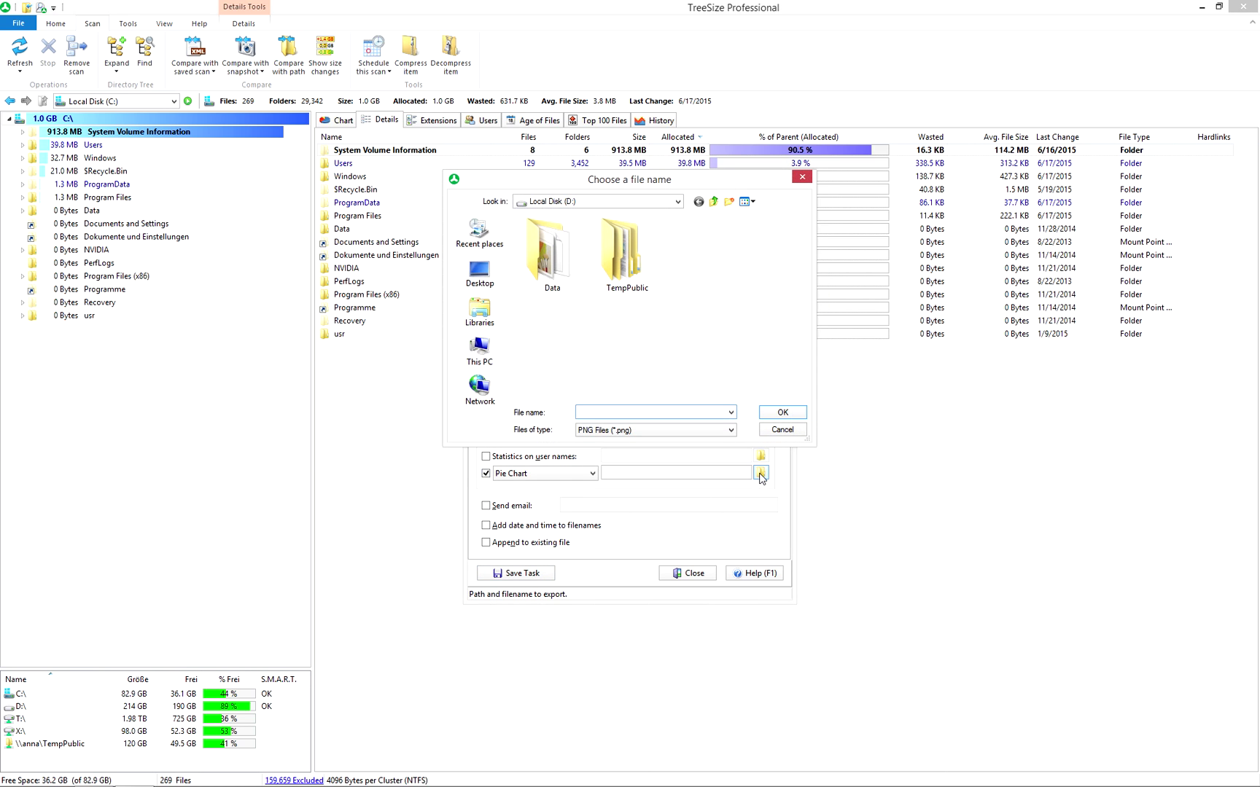
pyautogui.write('TreeSize Weekly - Pie Chart')
pyautogui.press('Return')
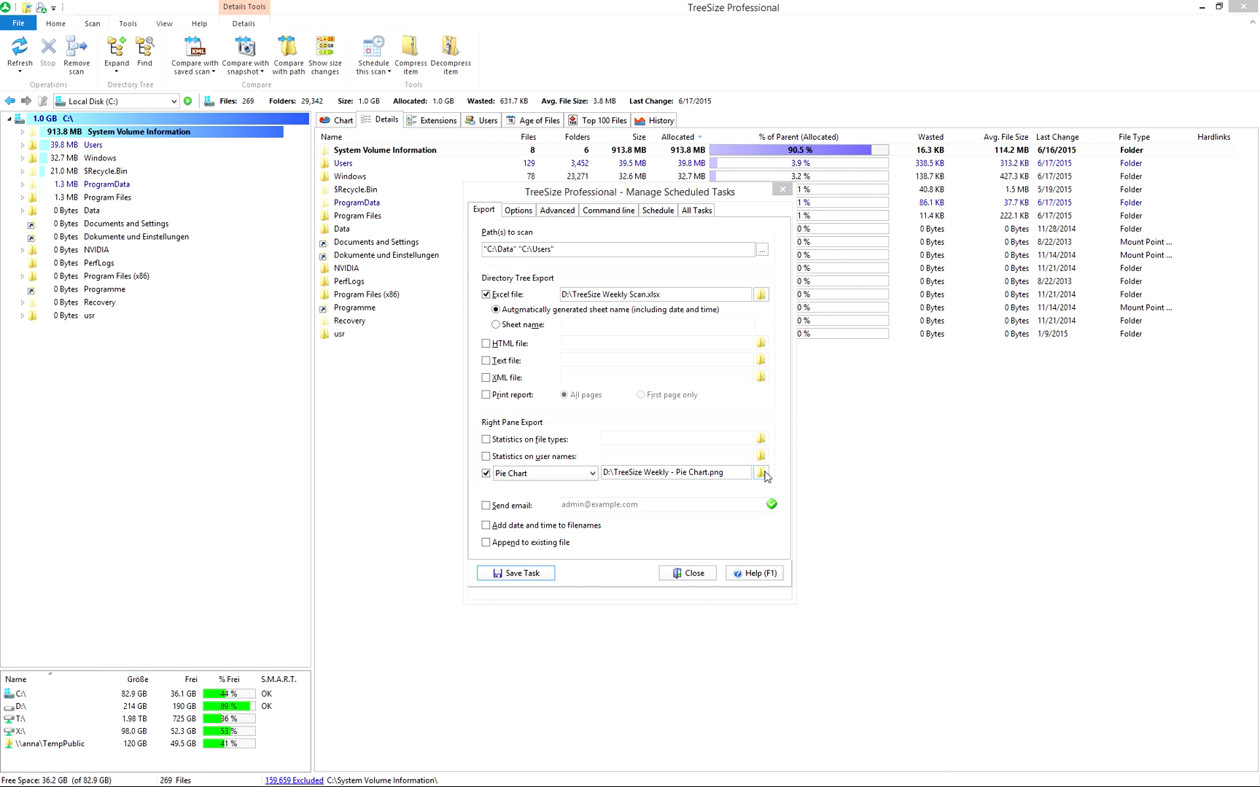
pyautogui.click(536, 505)
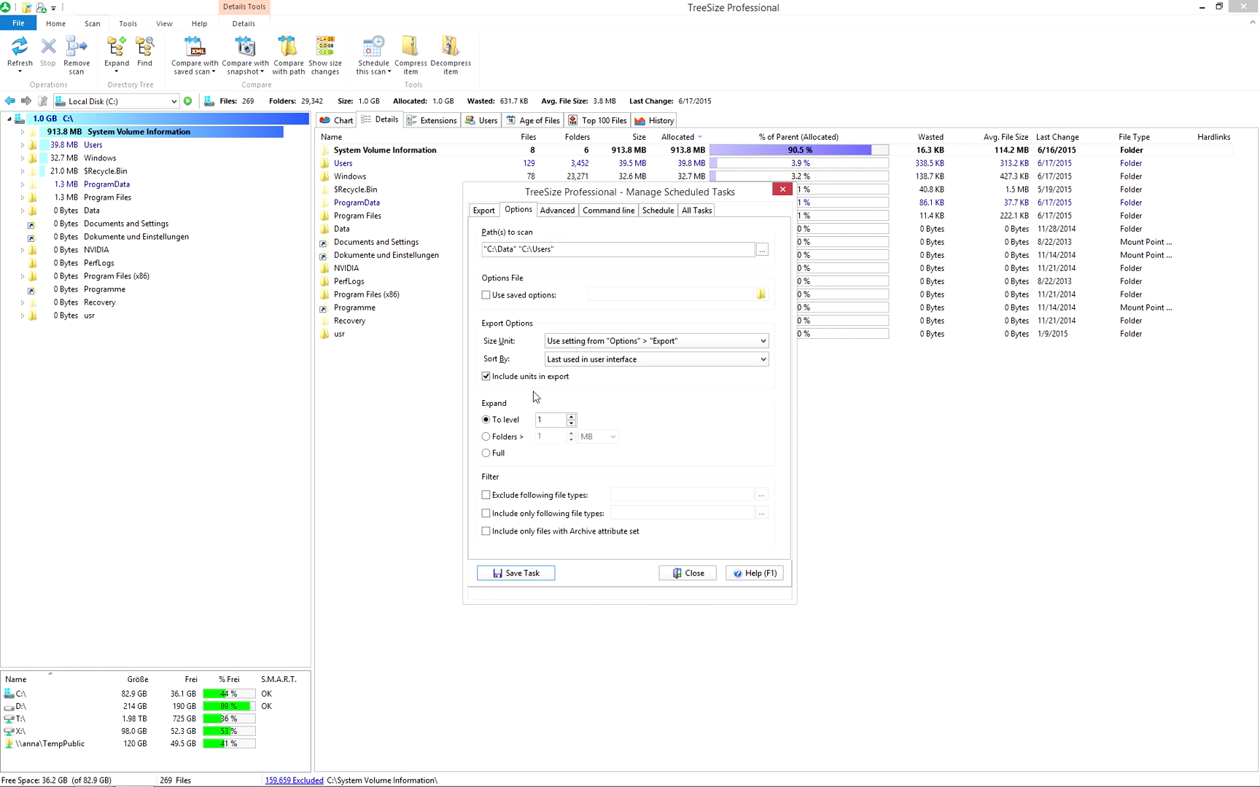
# - Raise the exported report's Expand 'To level' setting to 2
pyautogui.click(572, 418)
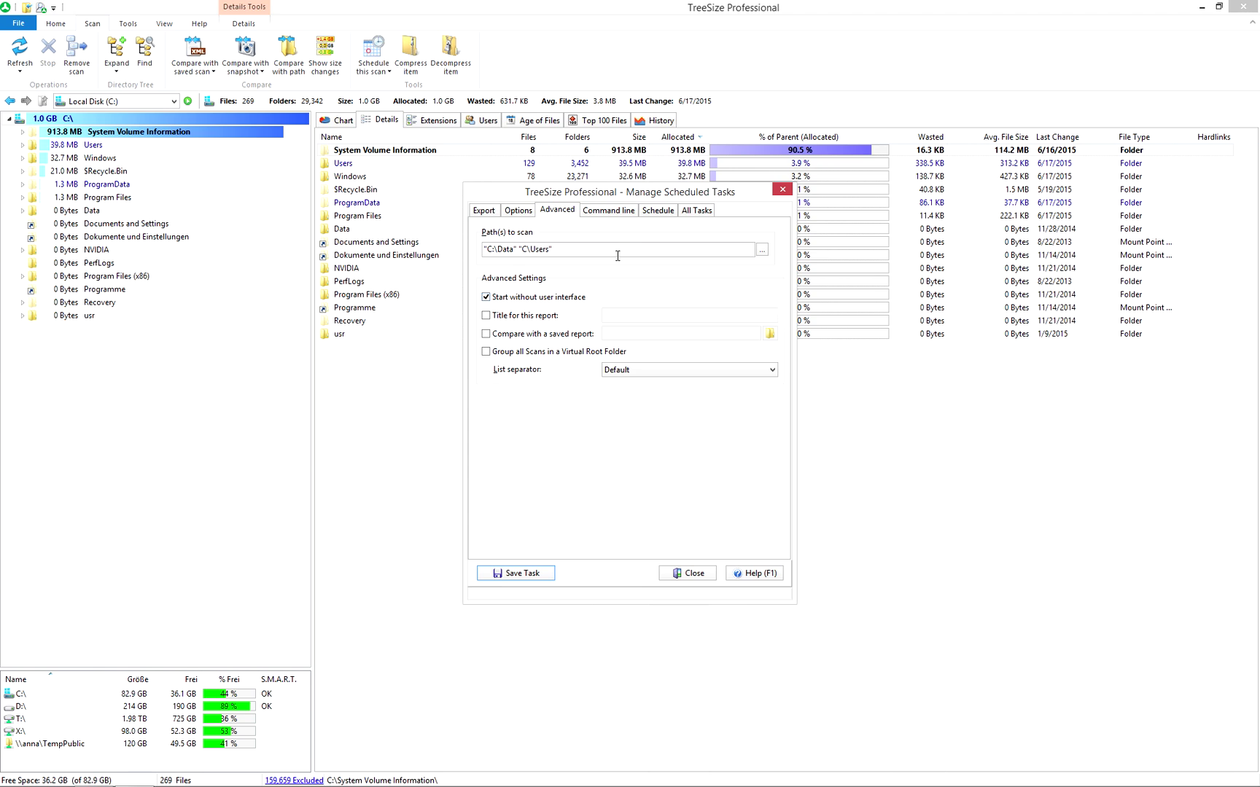
# - Check the task's generated command line, then move to the Schedule page
pyautogui.click(610, 216)
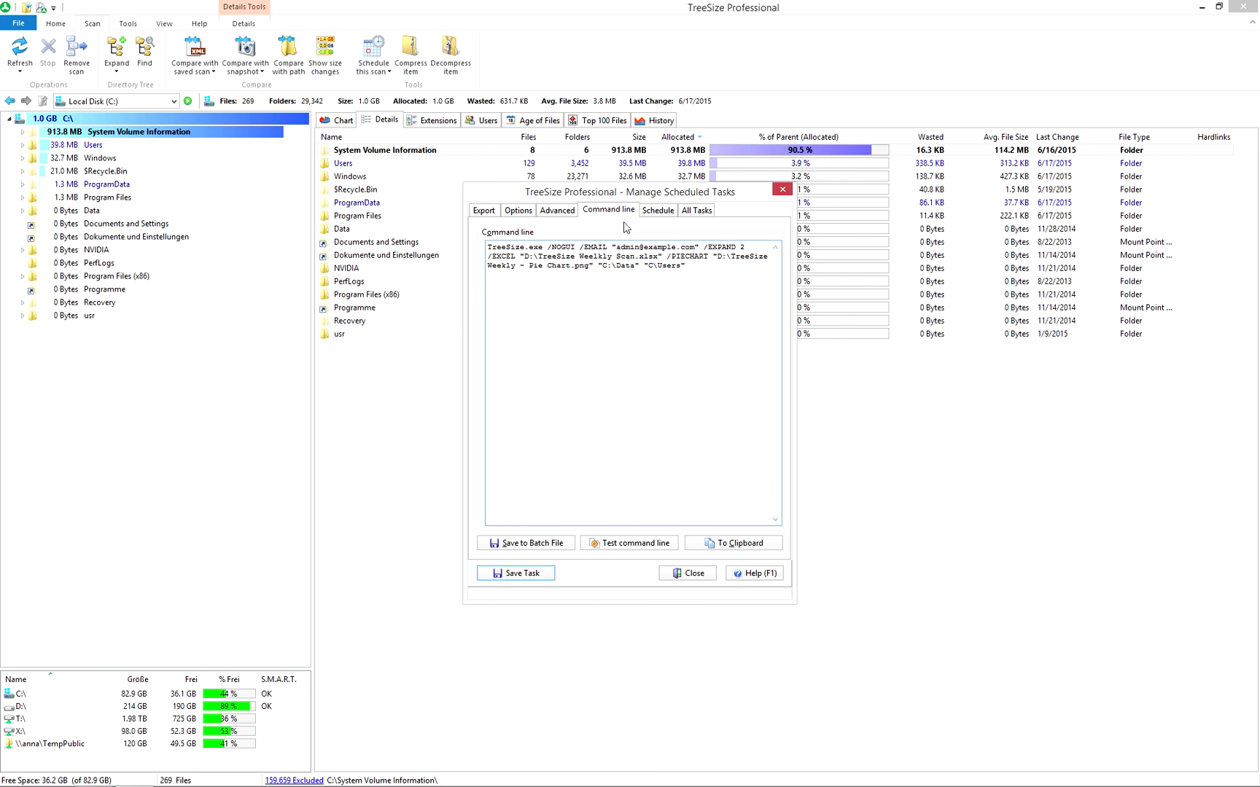
pyautogui.click(660, 212)
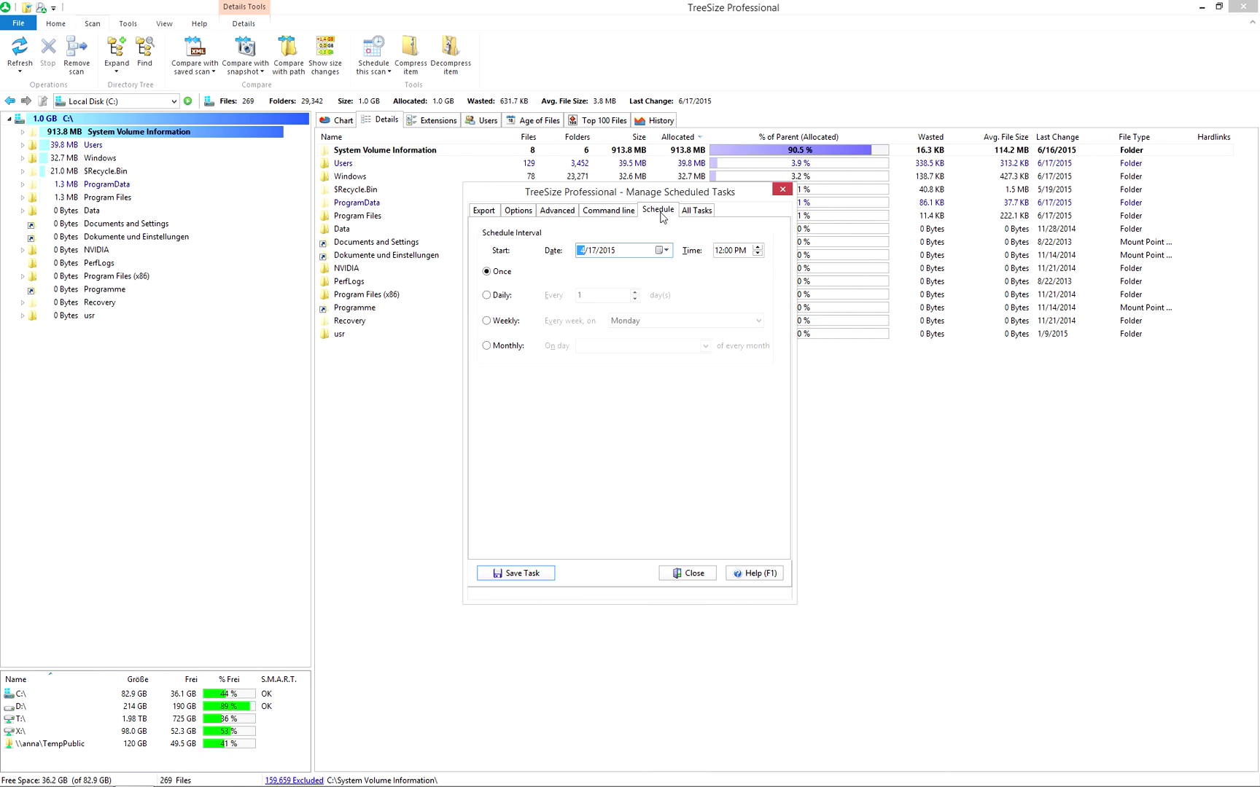
# - Schedule the task weekly on Monday and show the list of all scheduled tasks
pyautogui.click(516, 323)
pyautogui.click(515, 323)
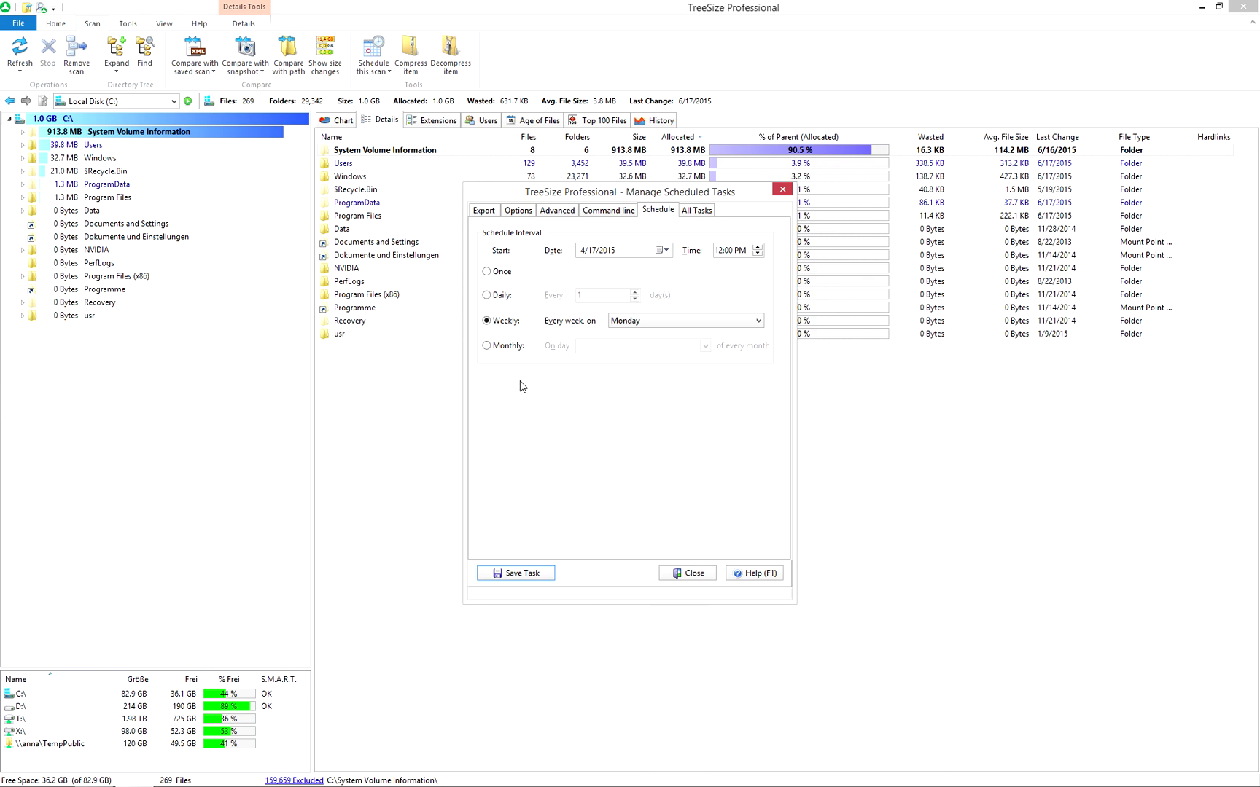
pyautogui.click(698, 212)
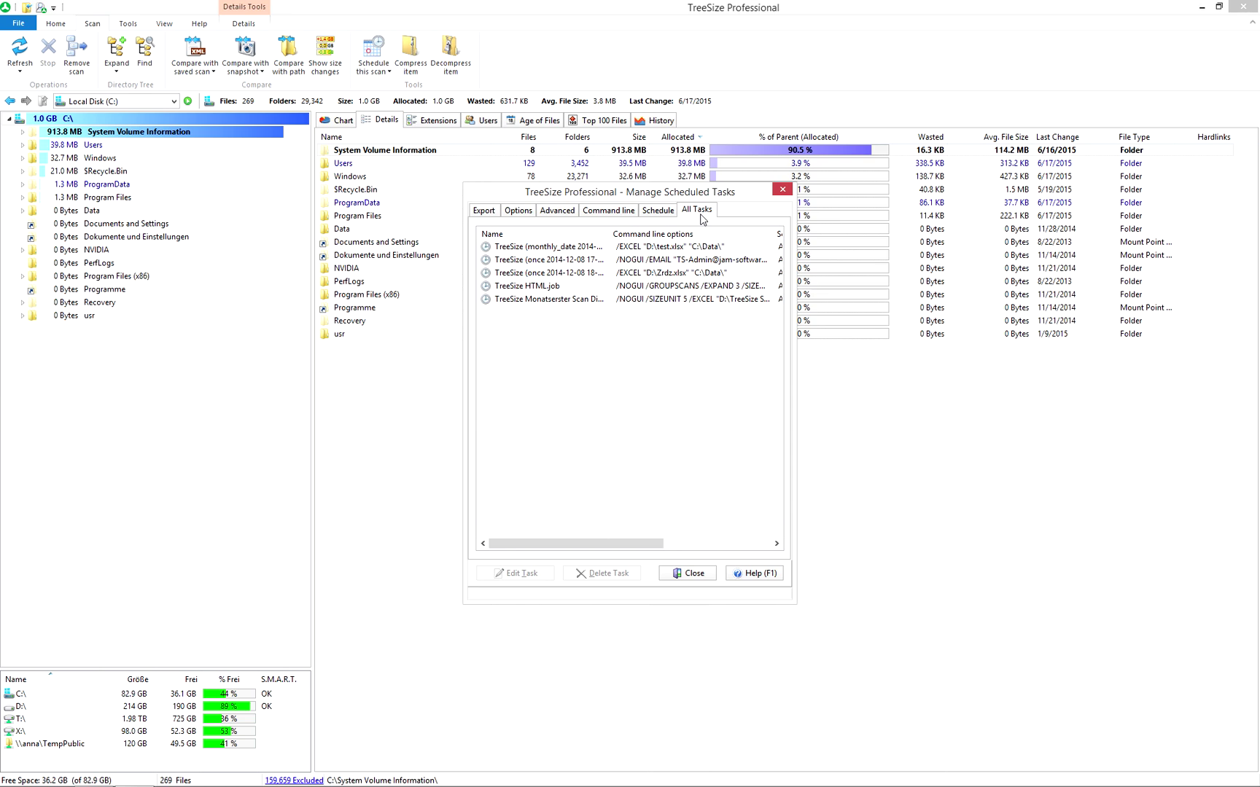